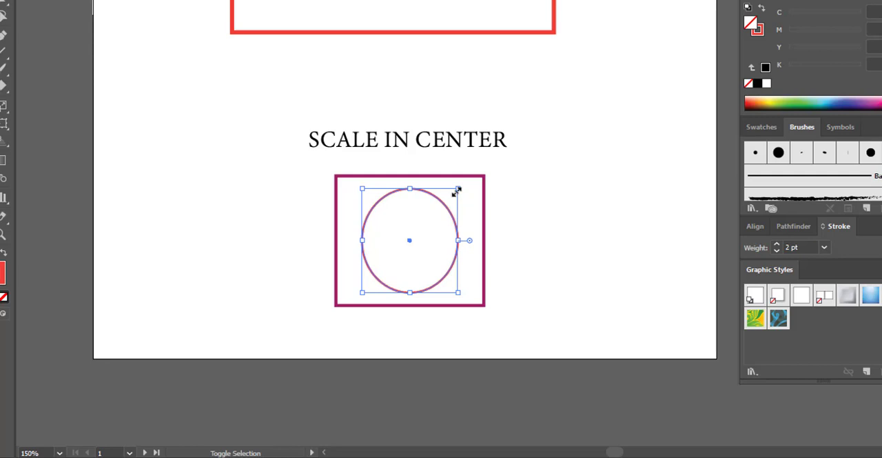
Step: Undo the circle's off-centre resize and scale the circle up from its centre within the purple rectangle
{"action": "left_click", "coordinate": [563, 277]}
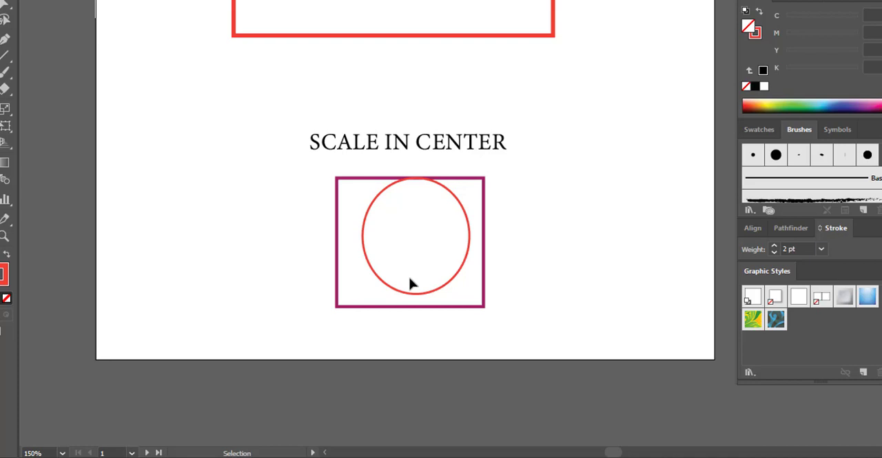
{"action": "key", "text": "ctrl+z"}
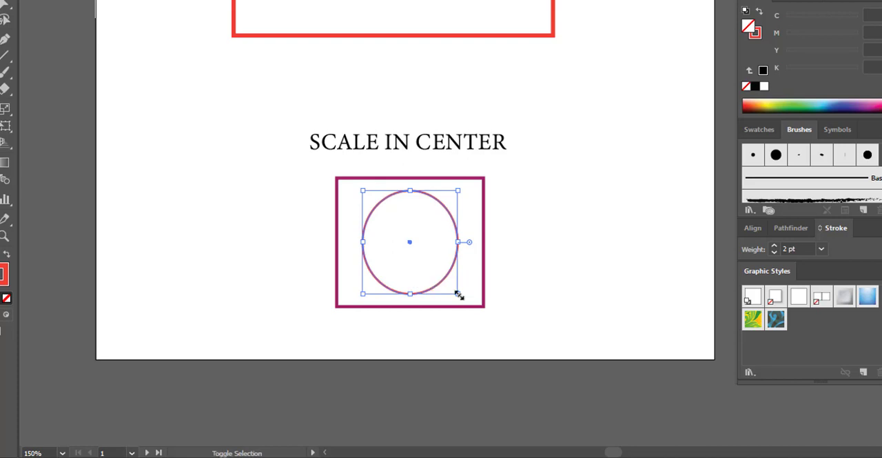
{"action": "left_click_drag", "start_coordinate": [458, 293], "coordinate": [483, 309]}
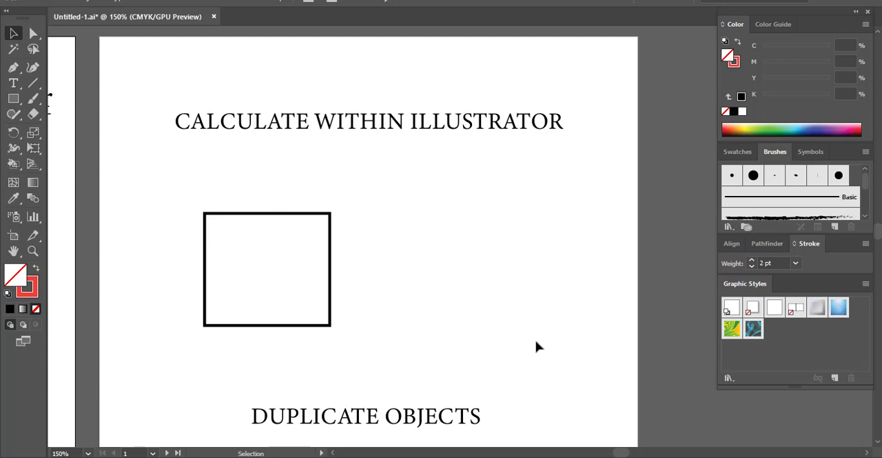
Step: Create a rectangle 3 inches wide and 2 inches high beside the black rectangle under the CALCULATE WITHIN ILLUSTRATOR heading
{"action": "left_click", "coordinate": [13, 98]}
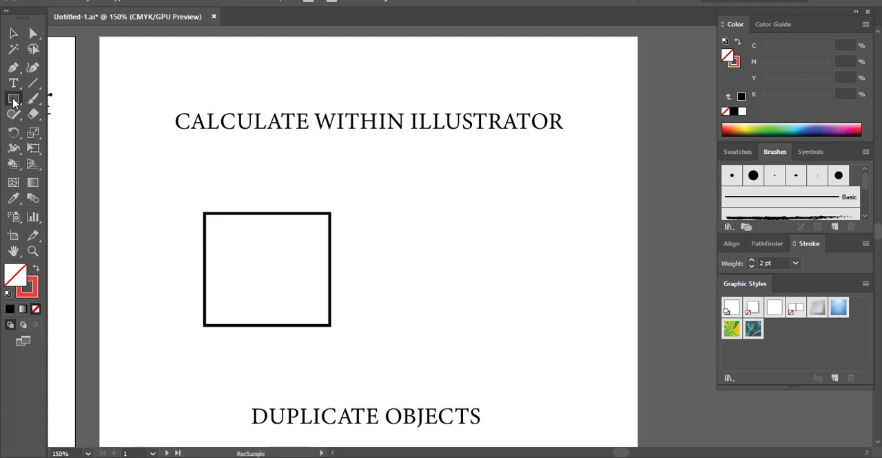
{"action": "left_click", "coordinate": [363, 207]}
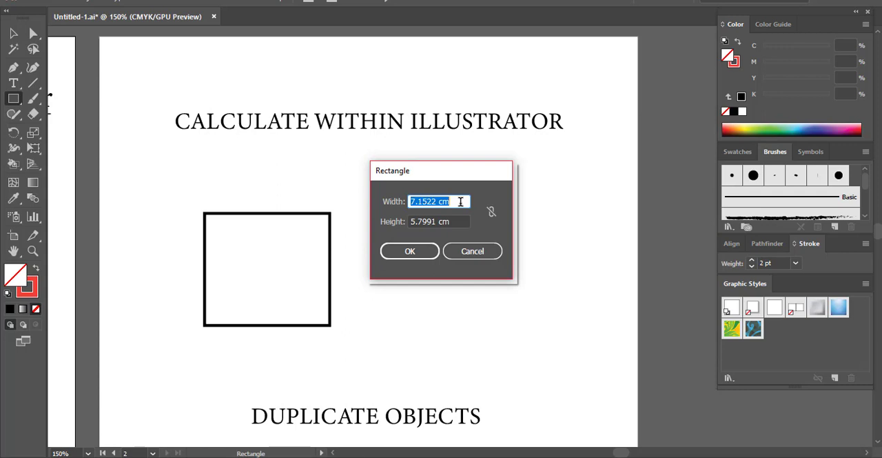
{"action": "type", "text": "3 incg"}
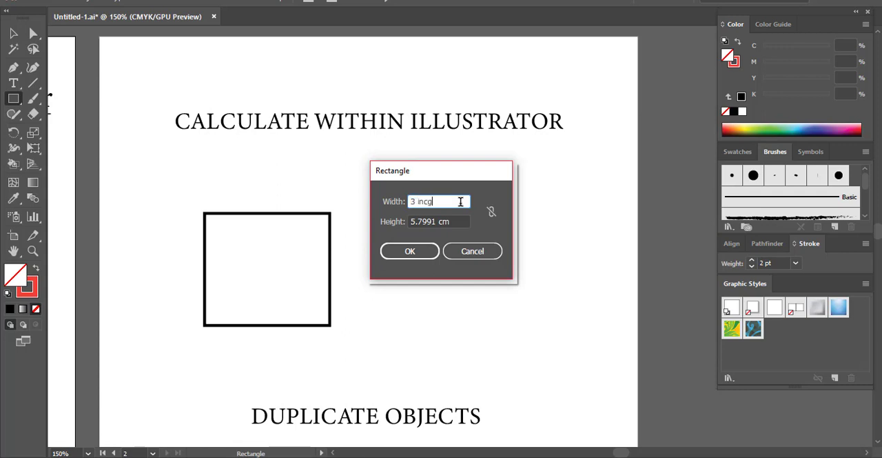
{"action": "key", "text": "BackSpace"}
{"action": "type", "text": "h"}
{"action": "key", "text": "Tab"}
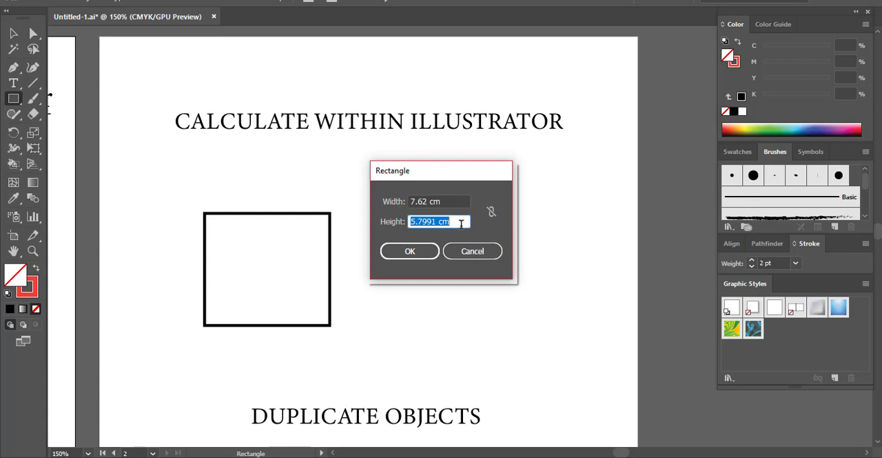
{"action": "type", "text": "2 inch"}
{"action": "key", "text": "Tab"}
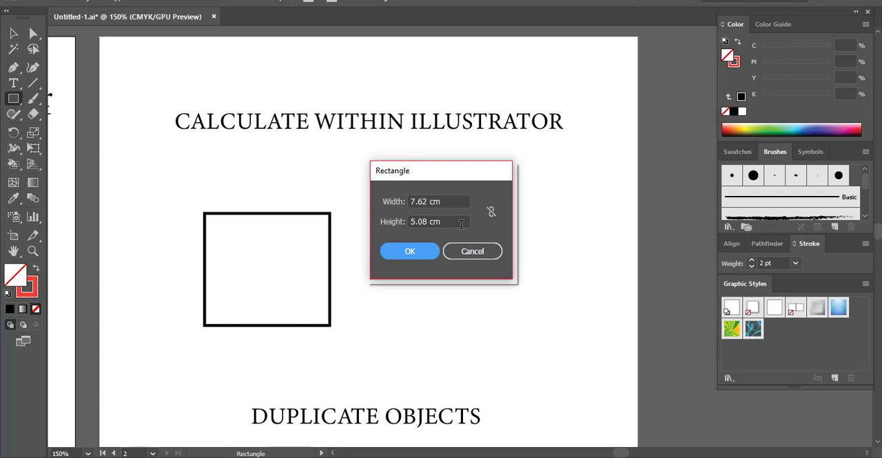
{"action": "left_click", "coordinate": [410, 254]}
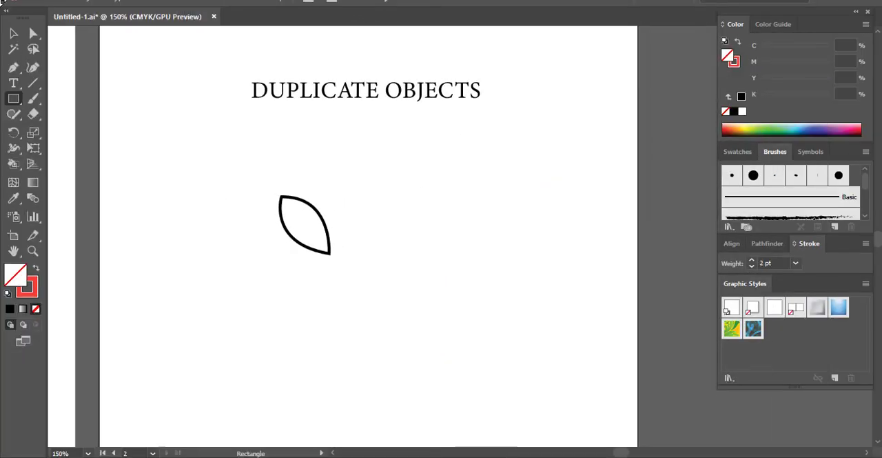
Step: Make a copy of the leaf shape rotated about 34° clockwise around its lower tip
{"action": "left_click", "coordinate": [13, 33]}
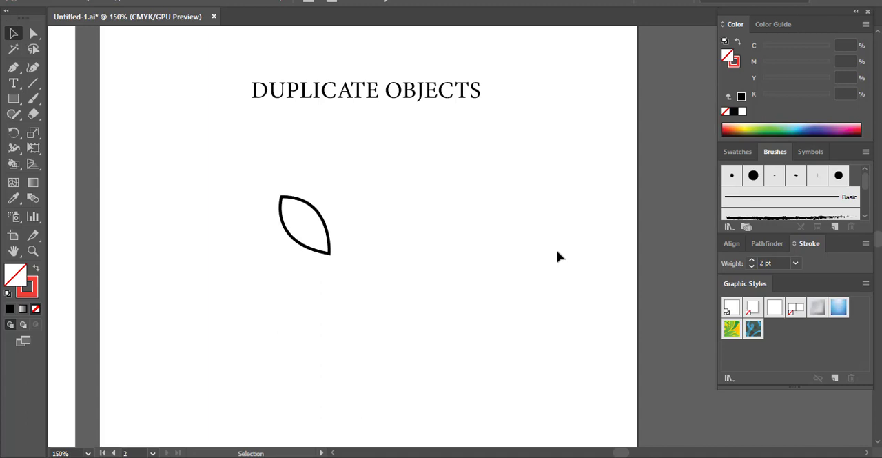
{"action": "left_click", "coordinate": [331, 252]}
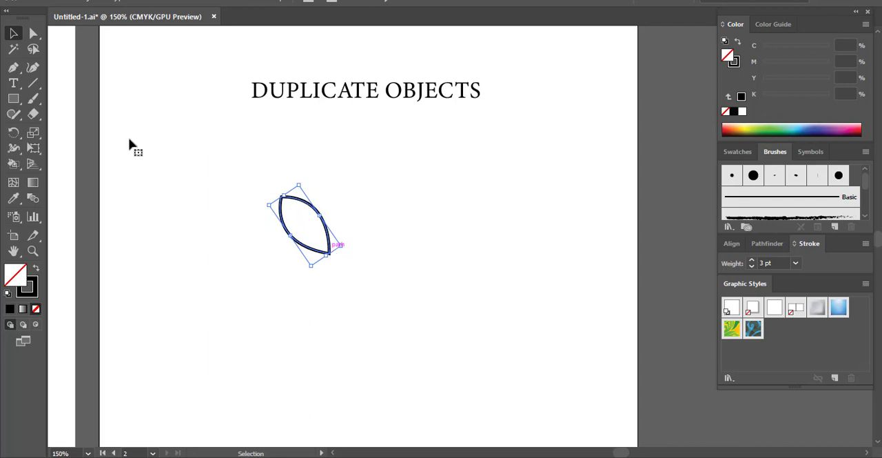
{"action": "left_click", "coordinate": [13, 133]}
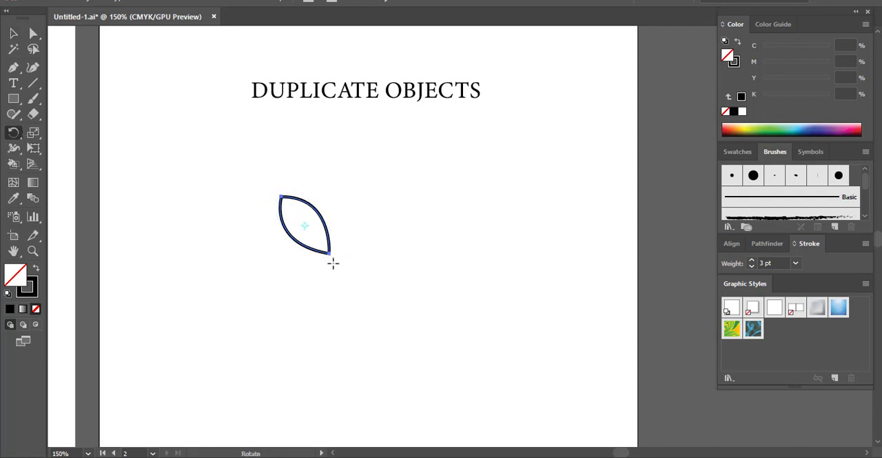
{"action": "left_click", "coordinate": [330, 254]}
{"action": "left_click_drag", "start_coordinate": [285, 193], "coordinate": [329, 189]}
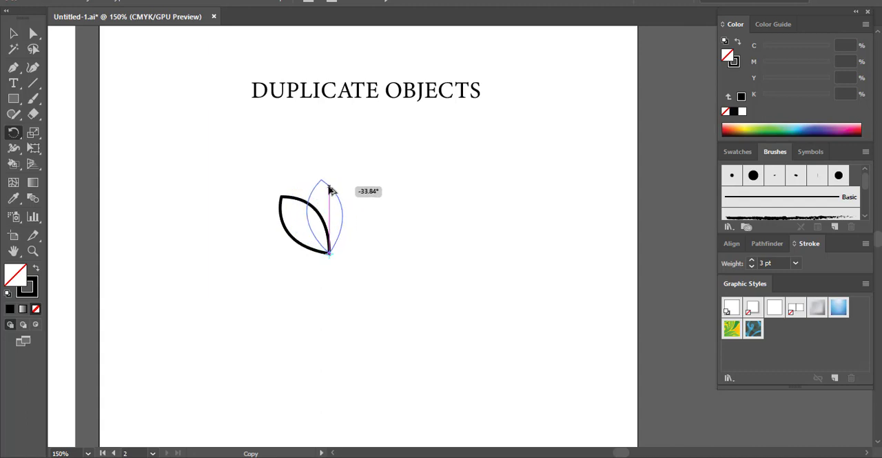
{"action": "left_click_drag", "start_coordinate": [330, 190], "coordinate": [329, 188]}
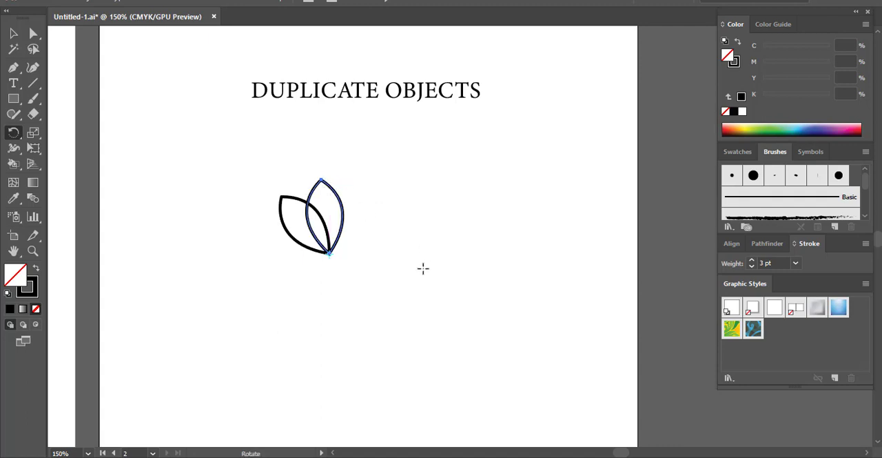
Step: Repeat the rotated copy around the shared tip until the petals form a complete flower, and deselect it
{"action": "left_click", "coordinate": [14, 33]}
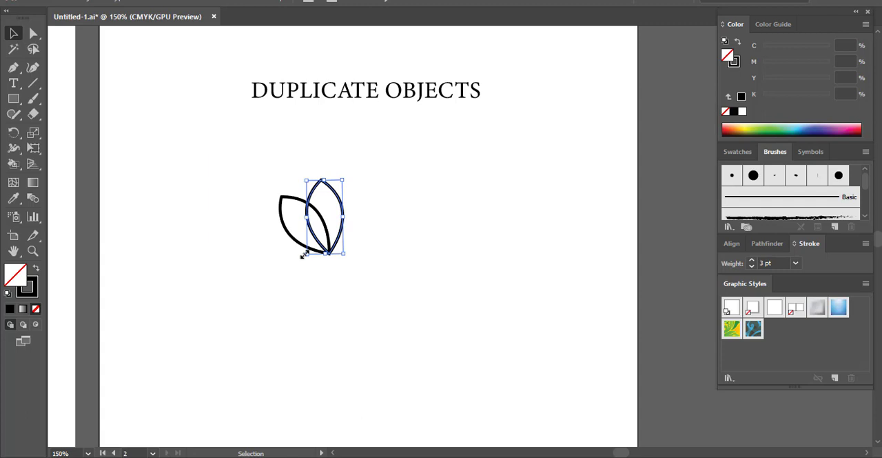
{"action": "key", "text": "ctrl"}
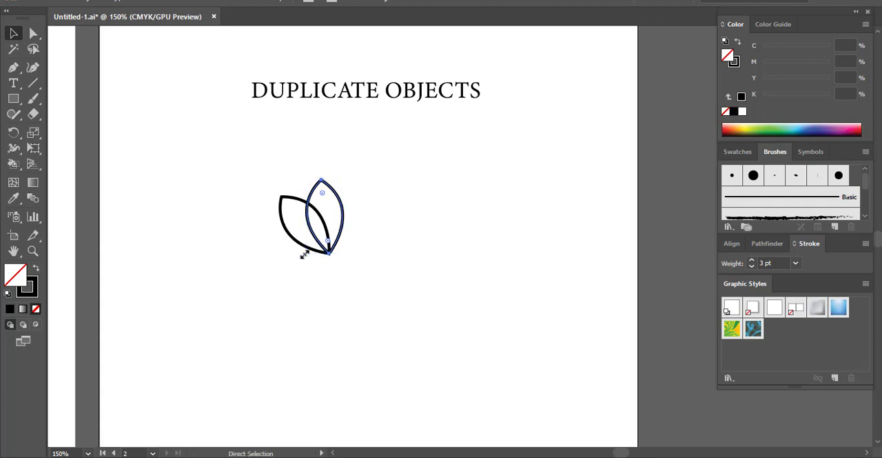
{"action": "key", "text": "ctrl+d"}
{"action": "key", "text": "ctrl+d"}
{"action": "key", "text": "ctrl+d"}
{"action": "key", "text": "ctrl+d"}
{"action": "key", "text": "ctrl+d"}
{"action": "key", "text": "ctrl+d"}
{"action": "key", "text": "ctrl+d"}
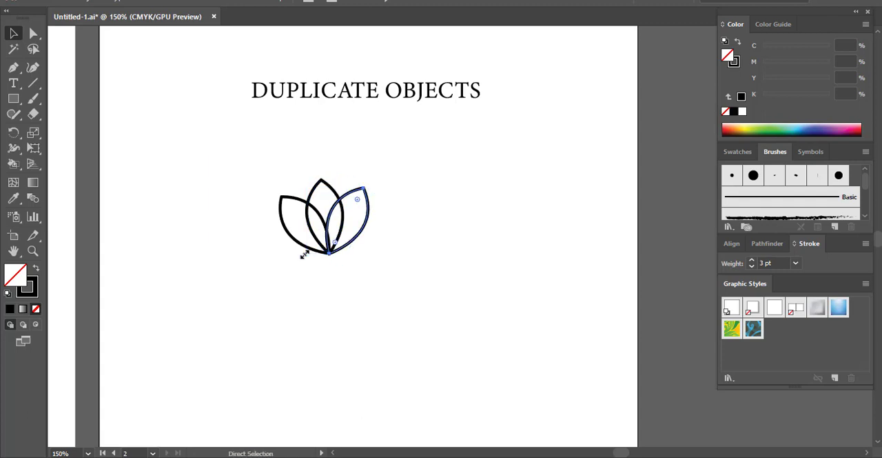
{"action": "key", "text": "ctrl+d"}
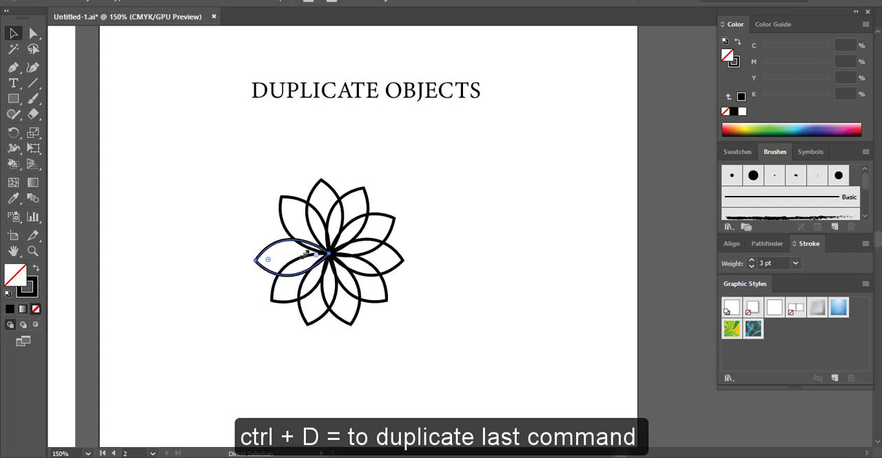
{"action": "key", "text": "ctrl+d"}
{"action": "key", "text": "ctrl+d"}
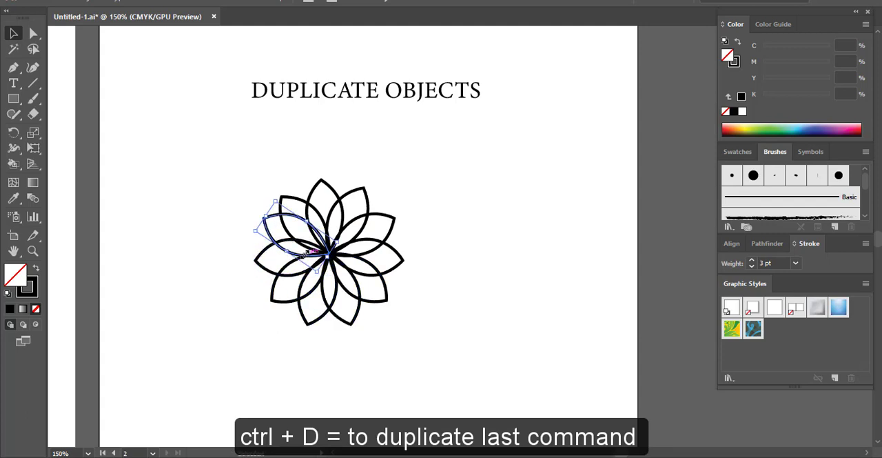
{"action": "left_click", "coordinate": [528, 293]}
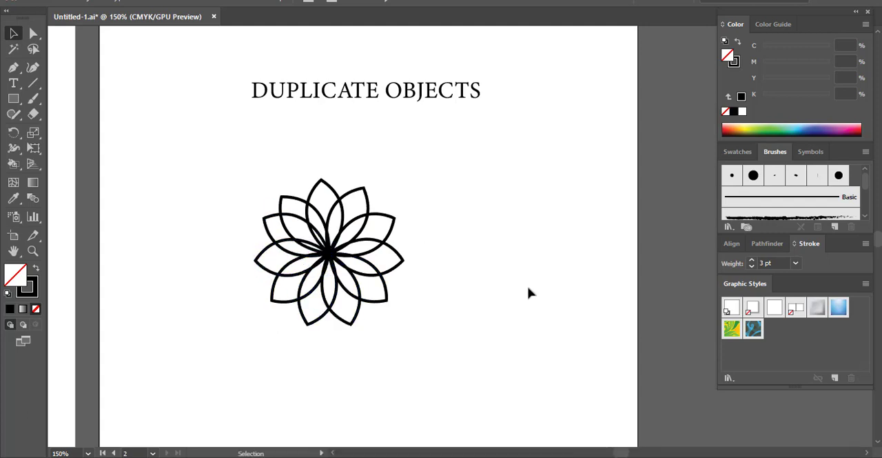